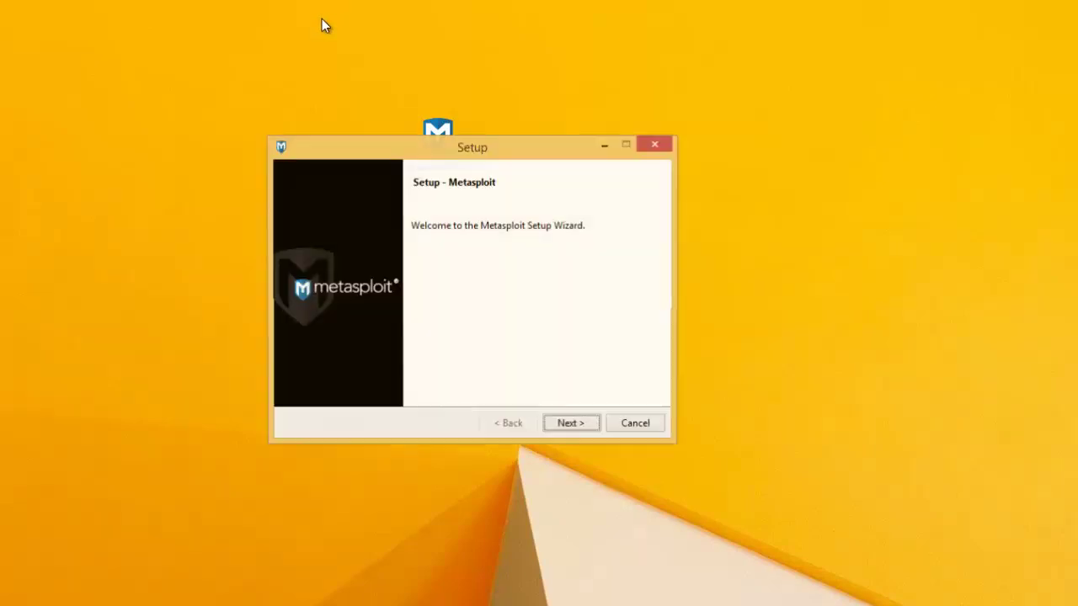
Move the Setup window aside and reposition the Metasploit installer icon on the desktop.
left_click_drag(542, 155, 774, 45)
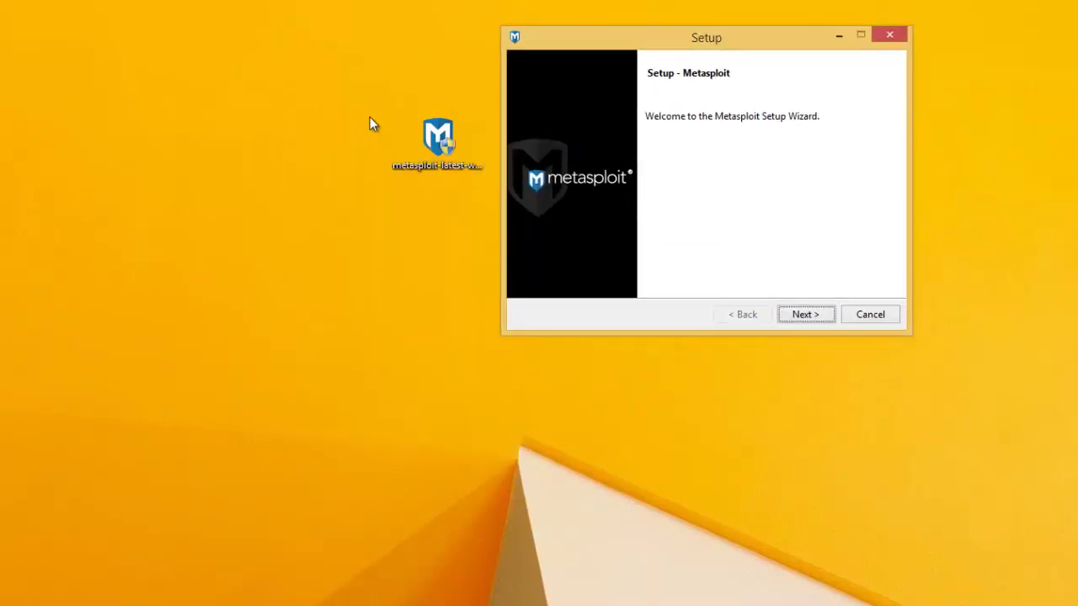
left_click(444, 145)
left_click_drag(444, 144, 349, 69)
left_click(332, 146)
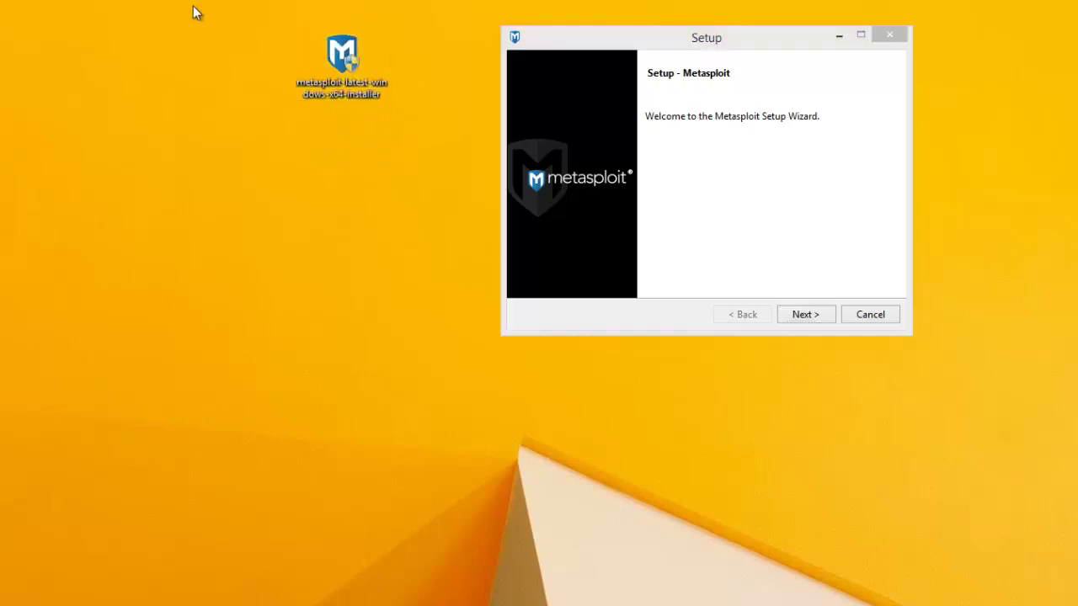
left_click(300, 74)
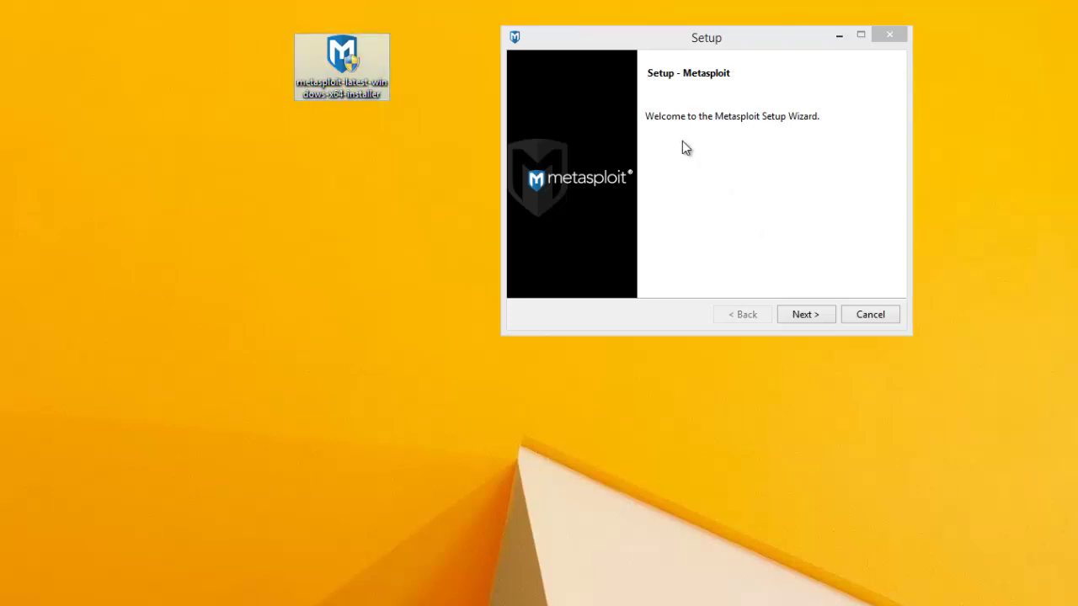
Accept the license agreement and keep C:\metasploit as the installation folder.
left_click(812, 323)
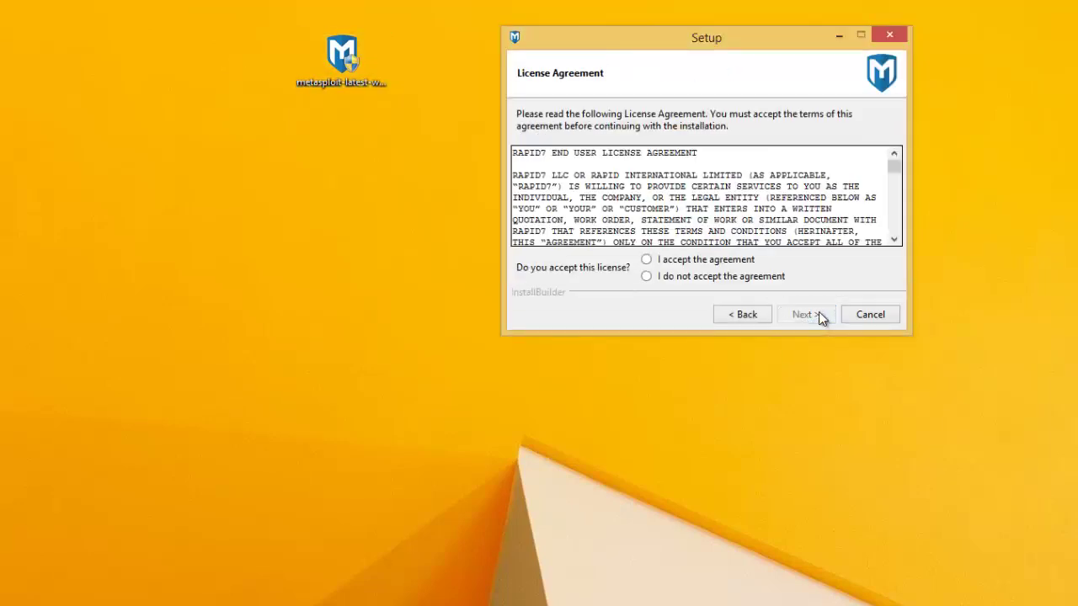
left_click(662, 262)
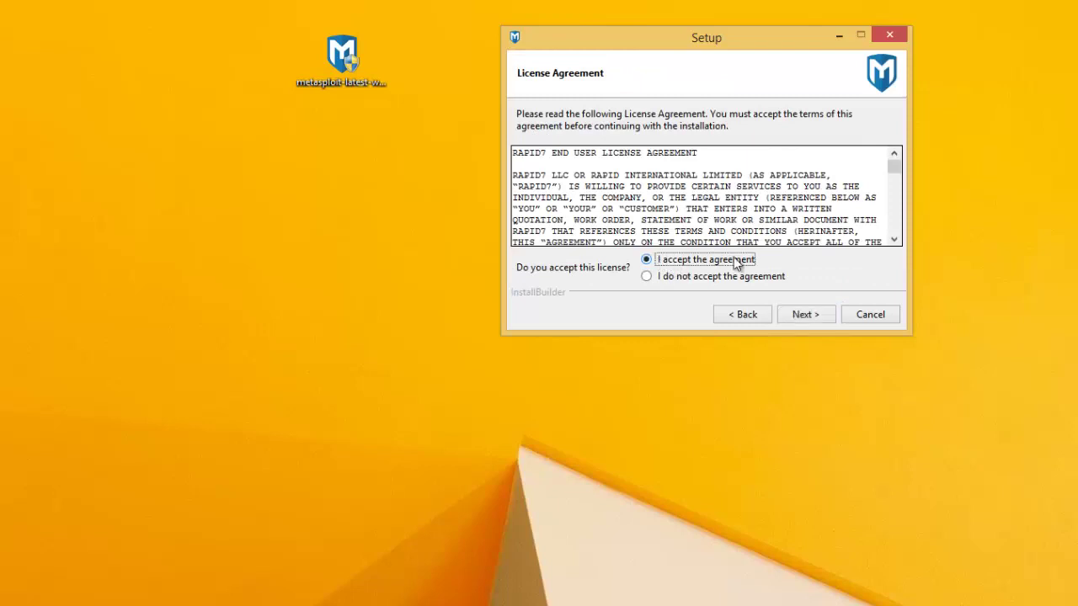
left_click(798, 317)
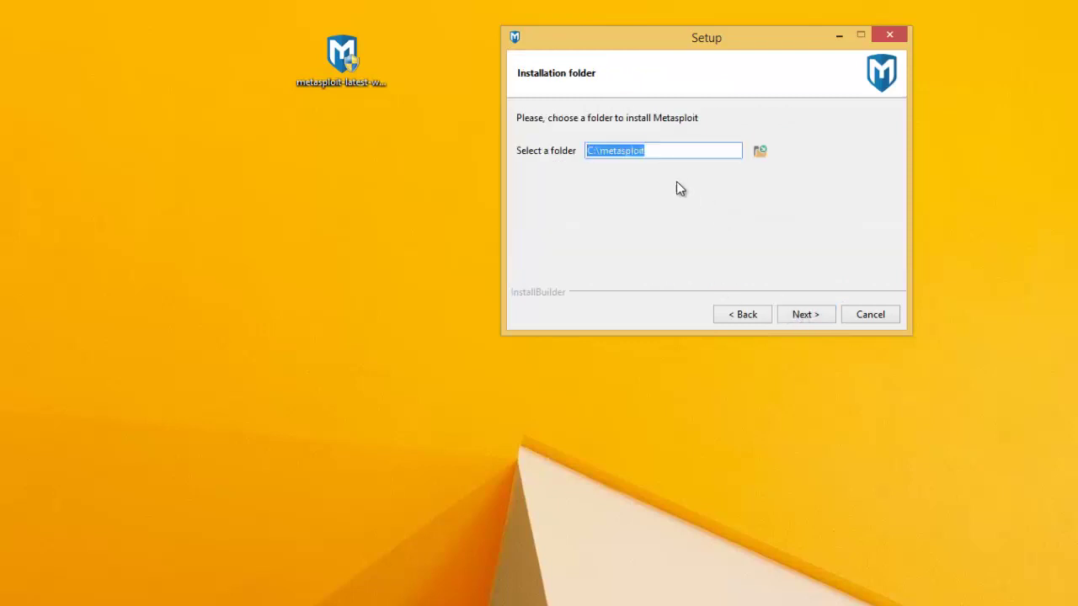
left_click(667, 152)
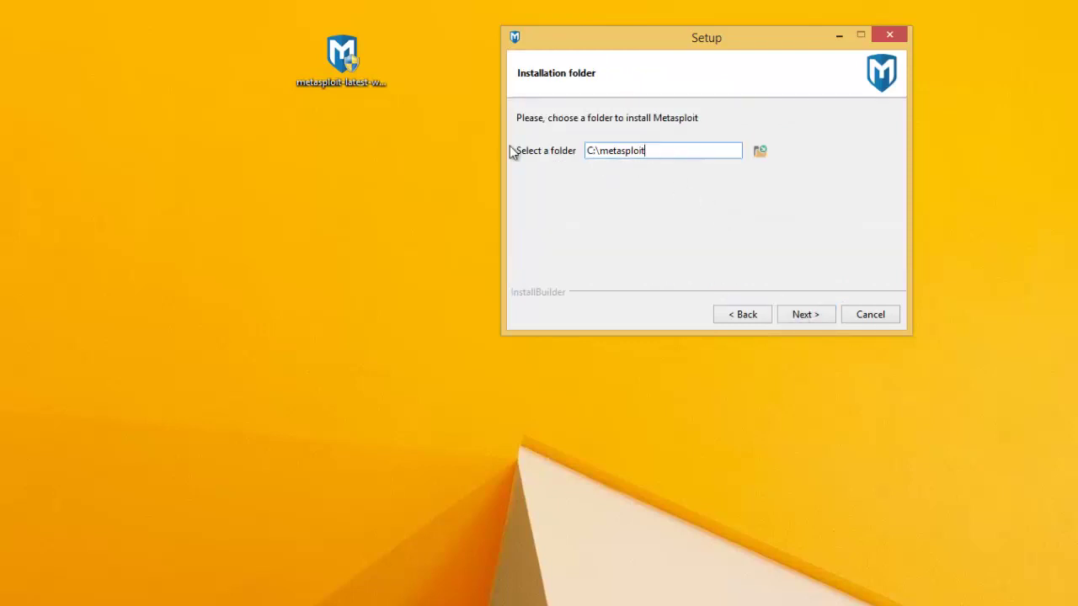
left_click(805, 320)
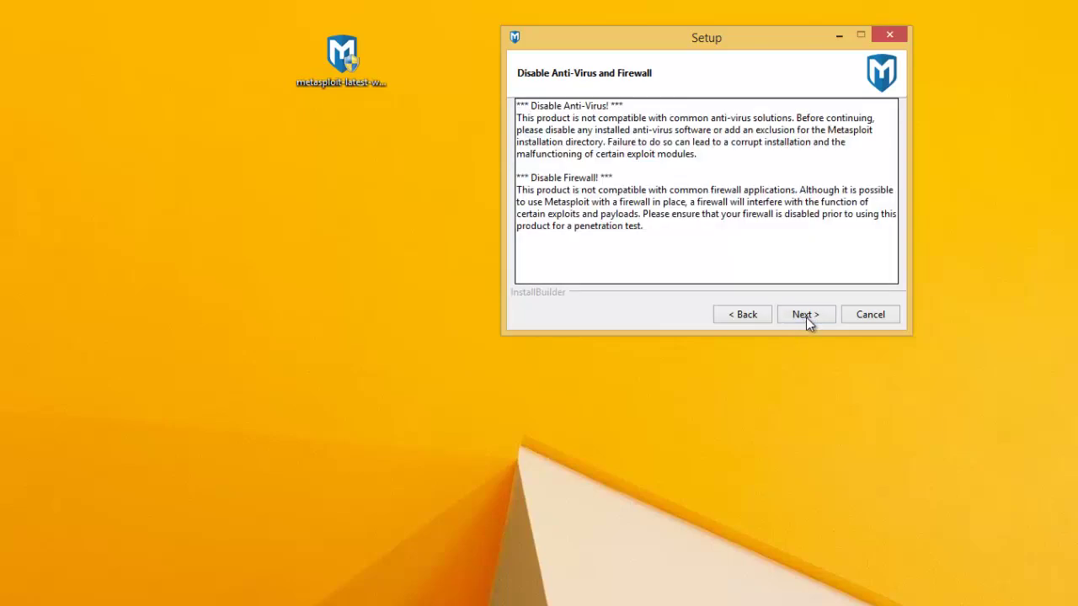
Examine the setup notice about disabling anti-virus and firewall, and try to continue the installation past it.
left_click_drag(667, 36, 647, 2)
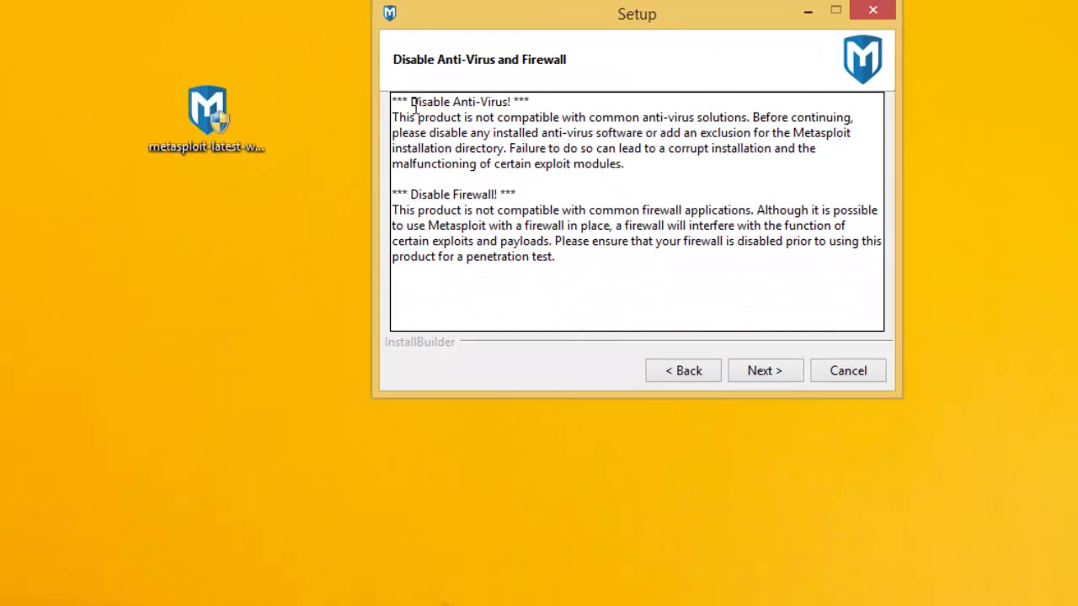
left_click_drag(410, 102, 536, 102)
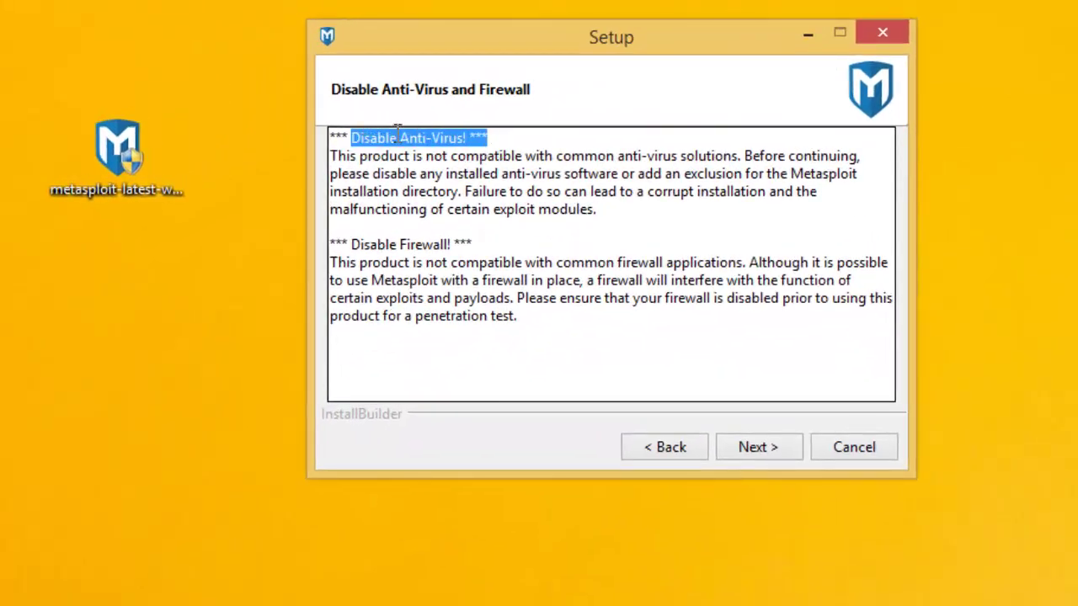
left_click_drag(398, 137, 483, 142)
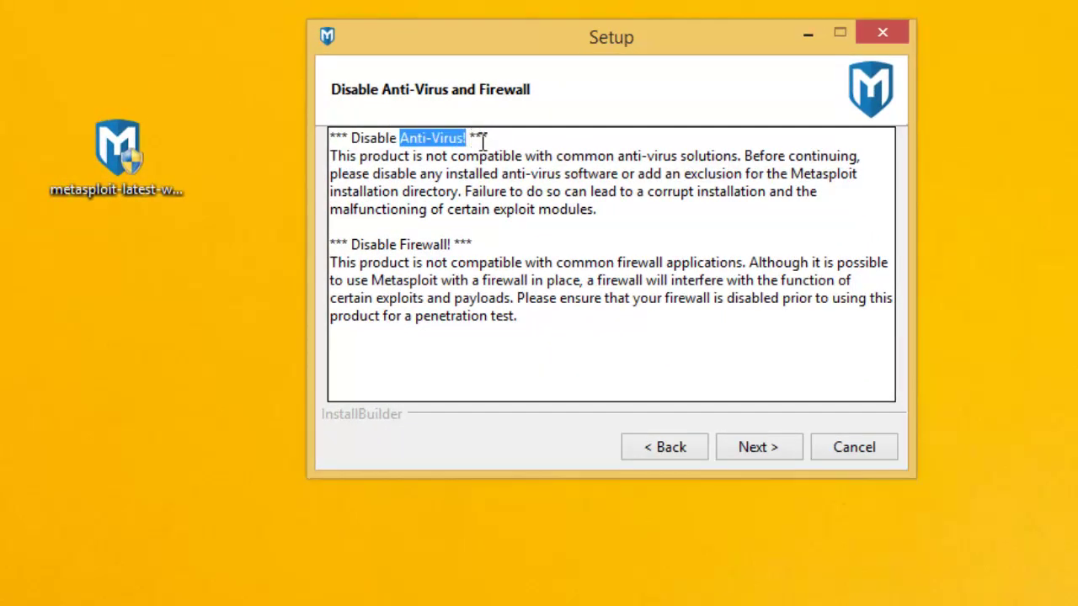
double_click(365, 138)
left_click(370, 248)
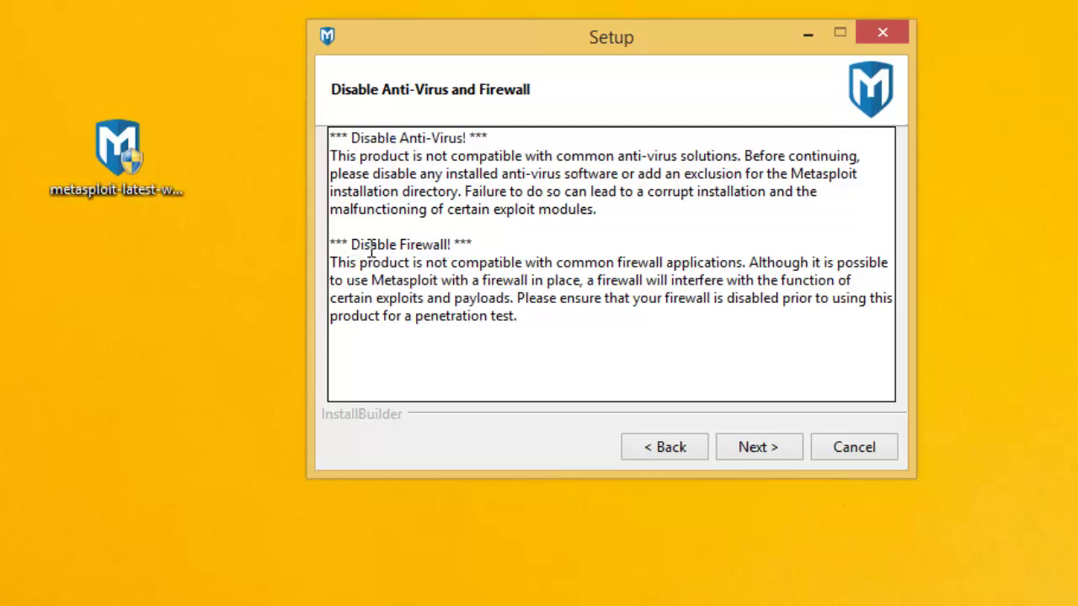
double_click(421, 244)
left_click(480, 246)
left_click_drag(359, 137, 516, 317)
left_click(2, 246)
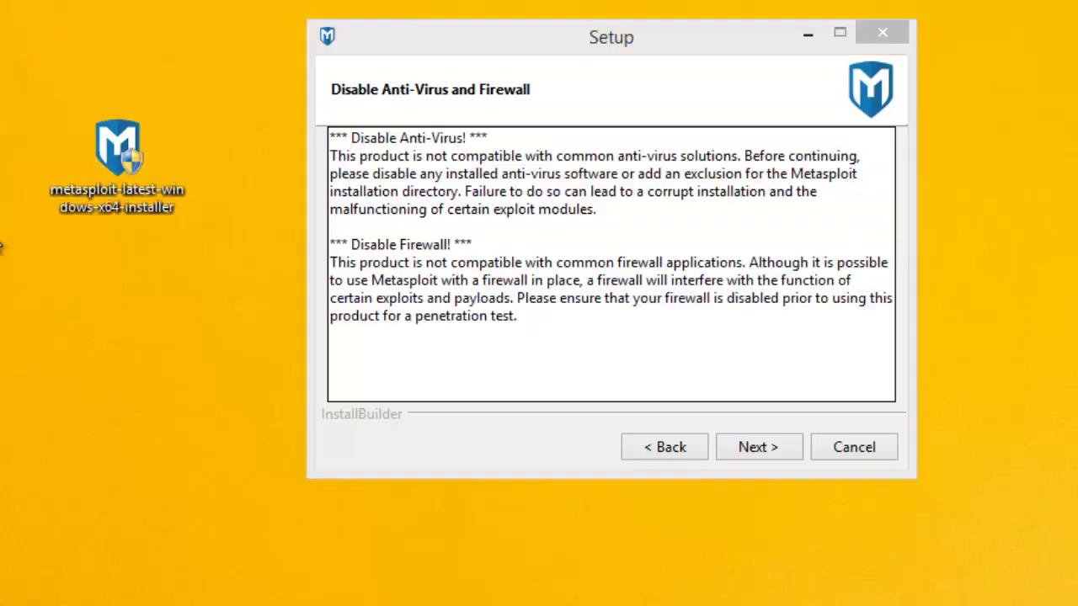
left_click_drag(1, 245, 130, 118)
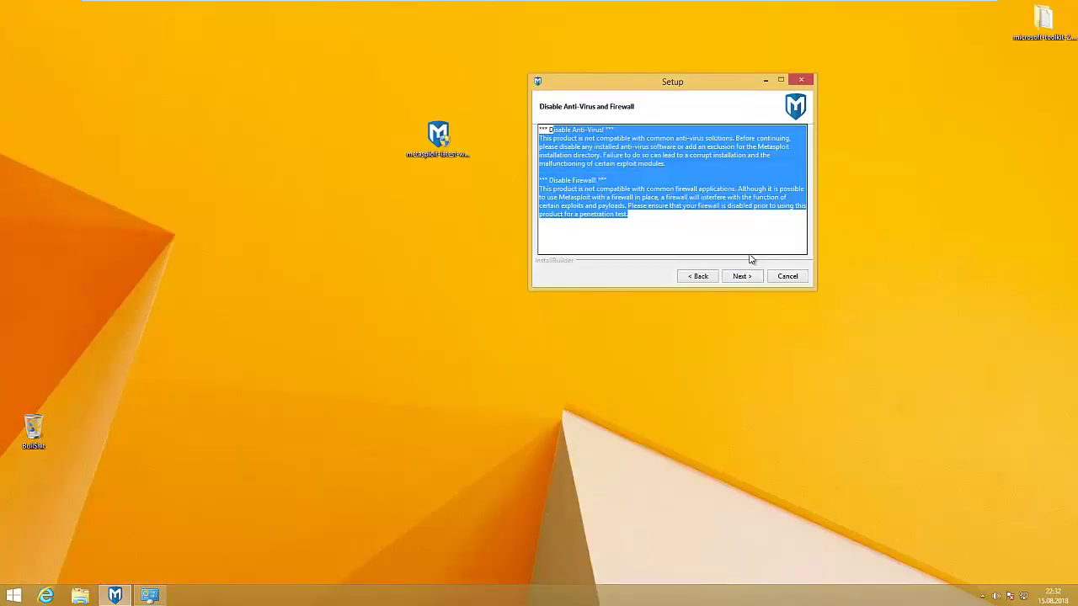
left_click(746, 279)
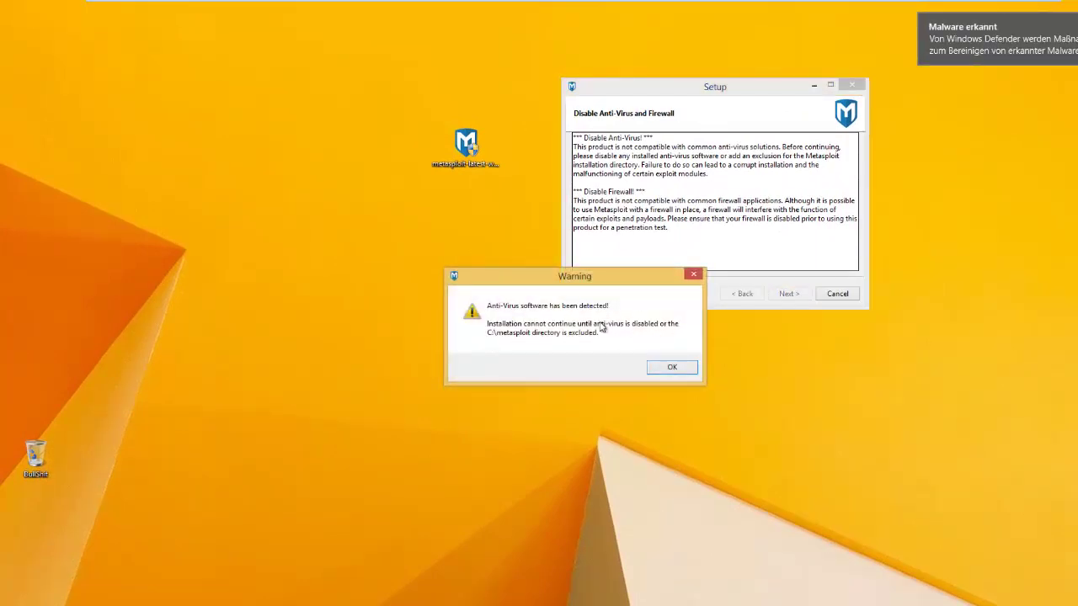
left_click(672, 368)
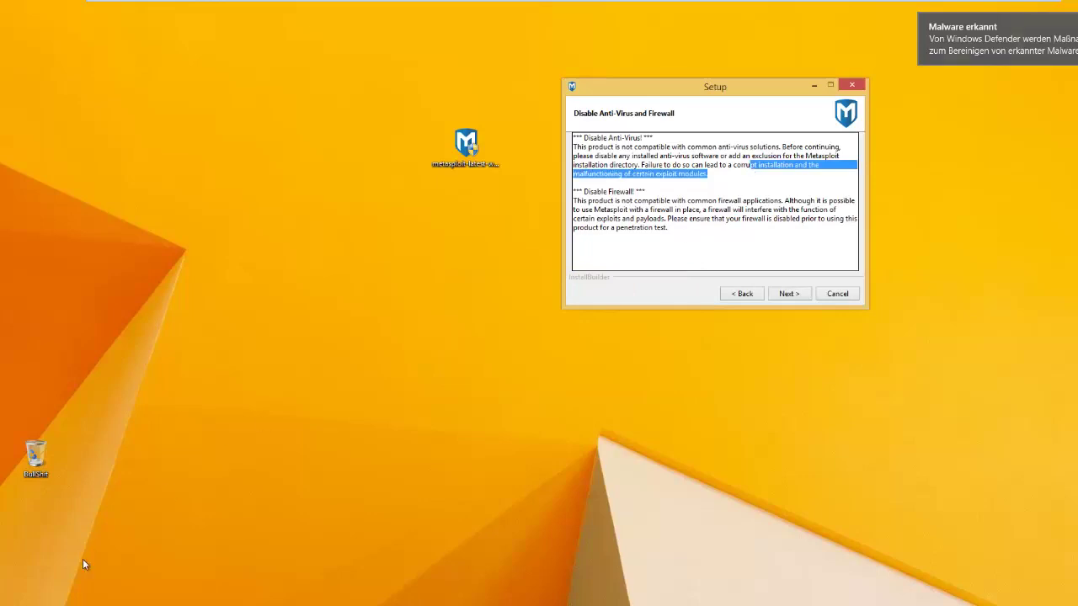
Open the Control Panel, show all of its items, and maximize its window.
right_click(3, 603)
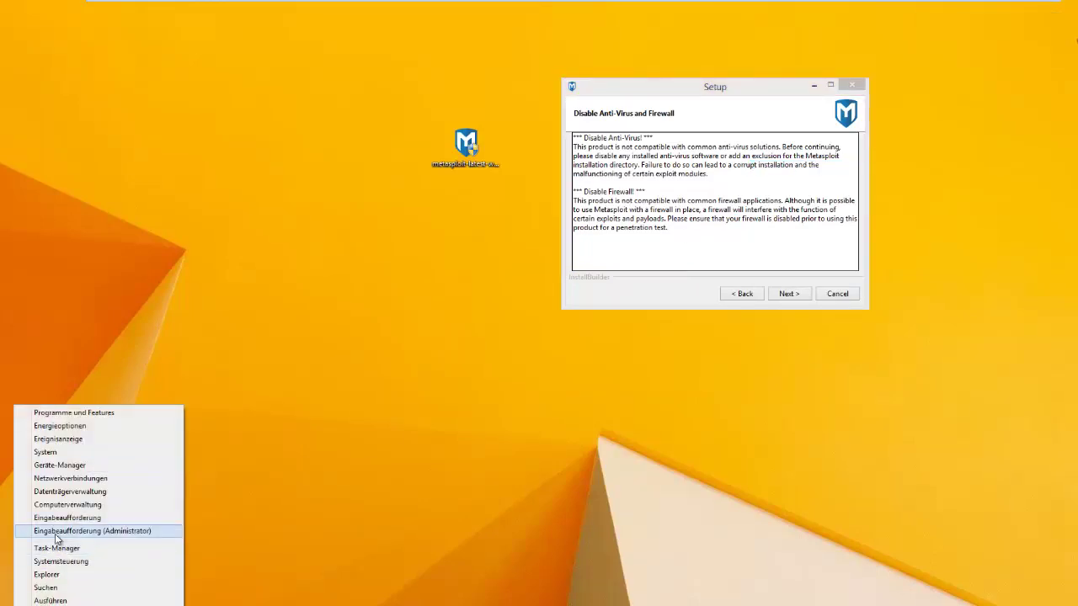
left_click(57, 563)
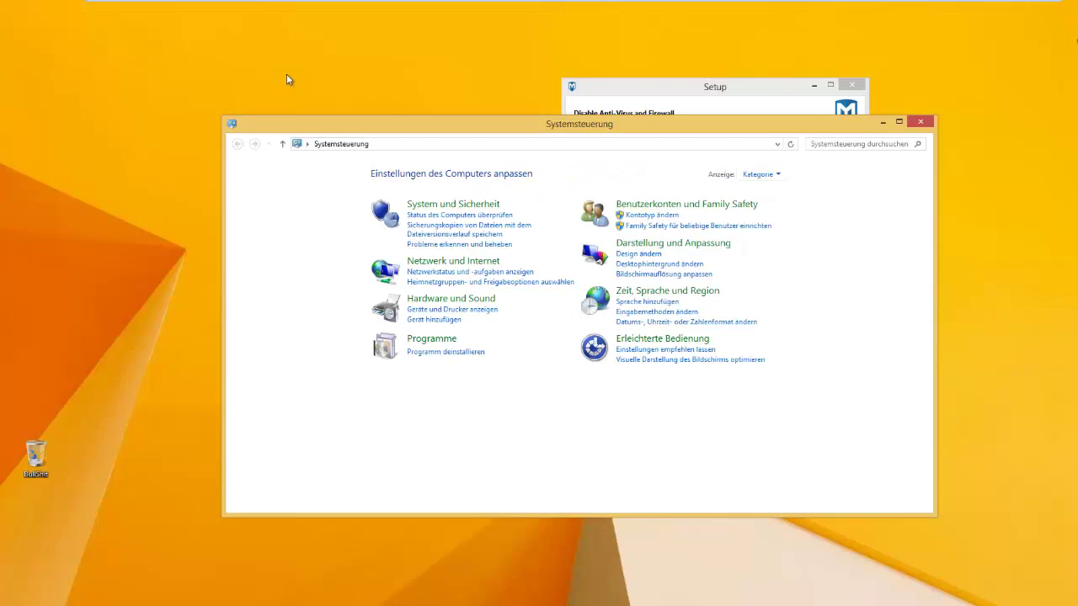
left_click(375, 144)
left_click(317, 206)
left_click(375, 144)
left_click(423, 159)
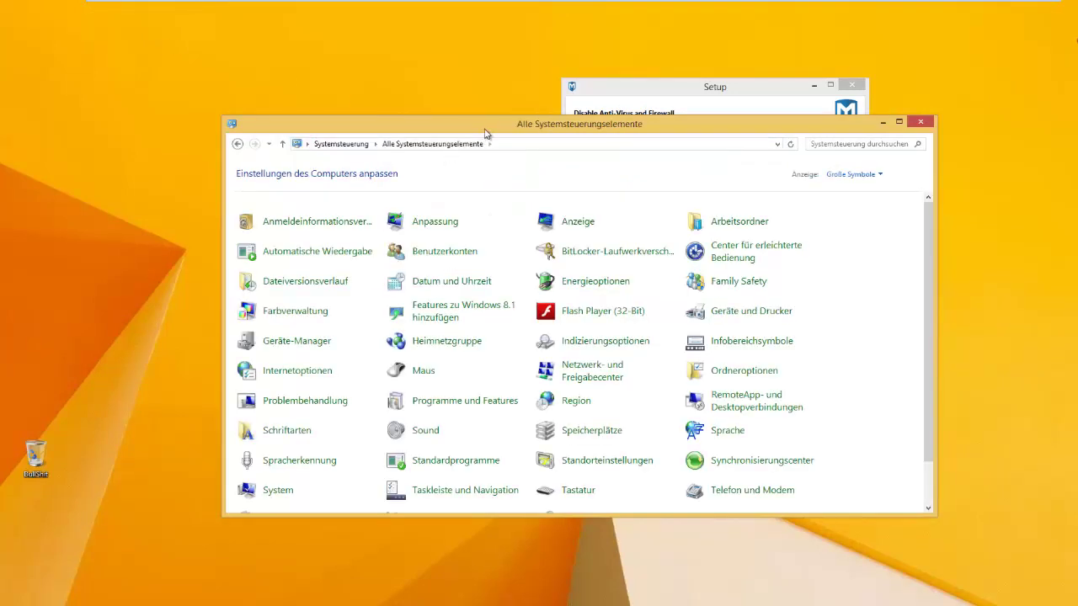
double_click(487, 130)
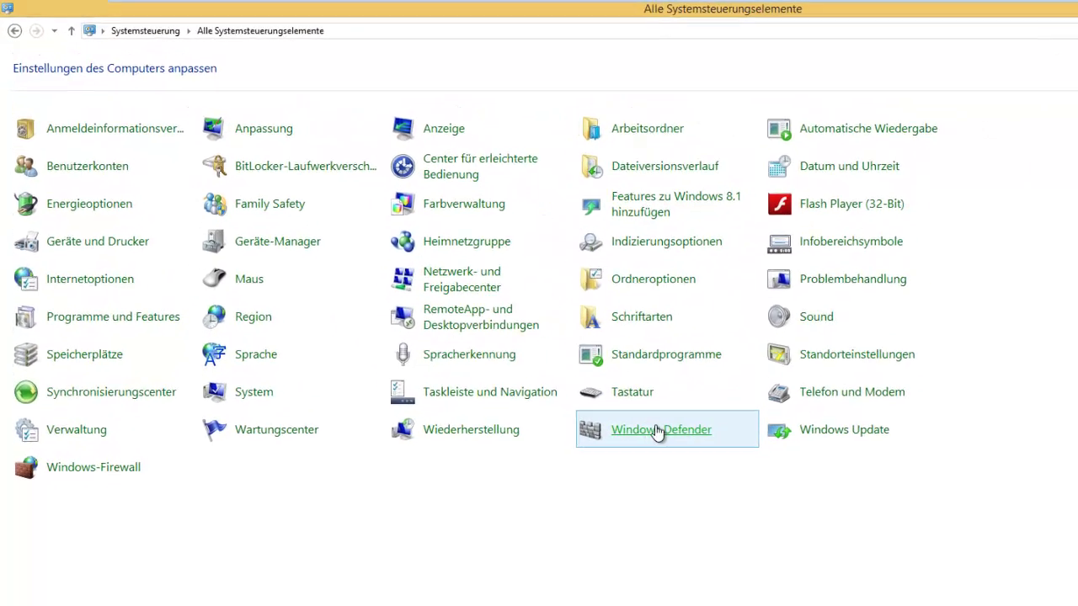
Turn off Windows Defender by disabling "Diese App aktivieren" in its Administrator settings, save the change, and close the Control Panel.
left_click(708, 453)
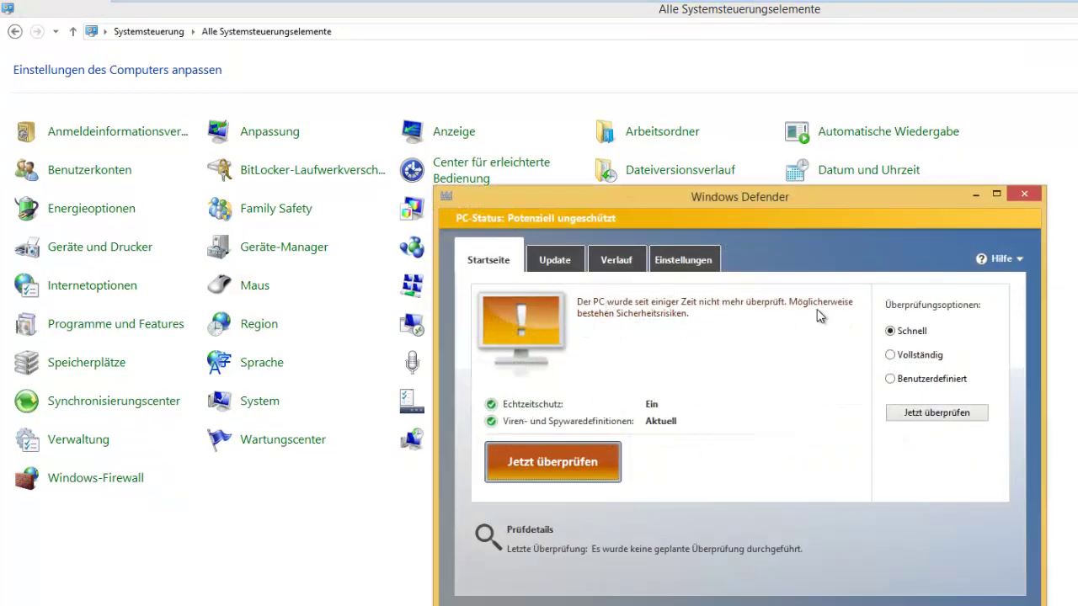
left_click(683, 259)
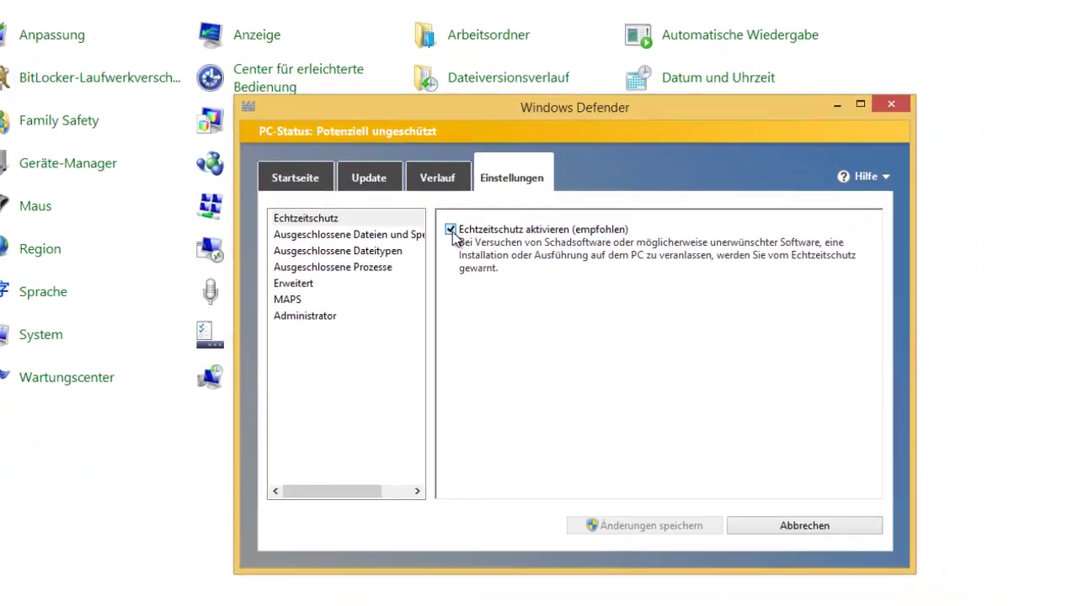
left_click(628, 307)
left_click(221, 292)
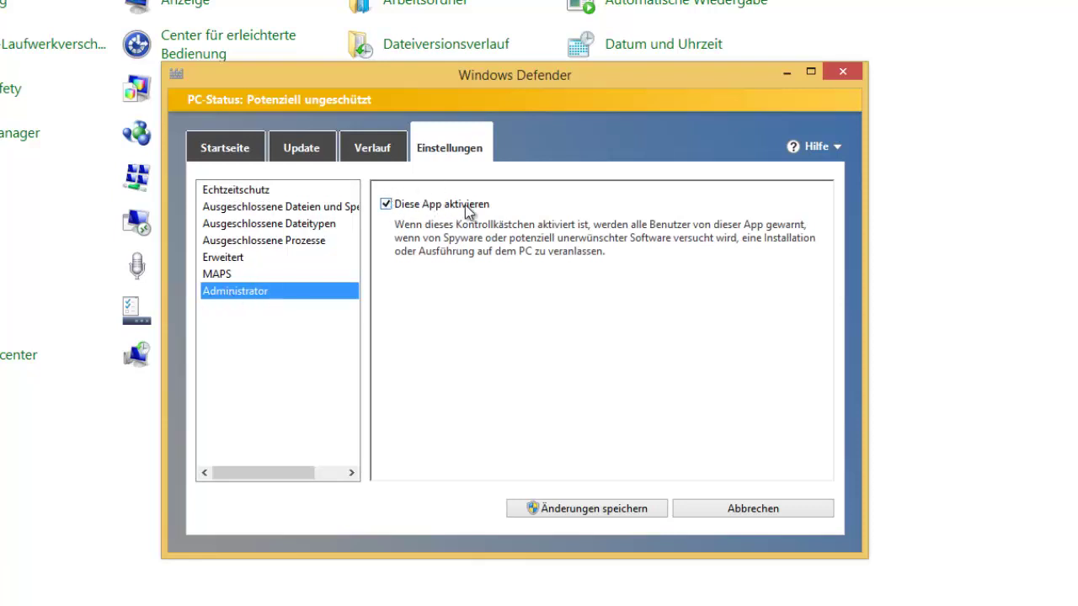
left_click(386, 207)
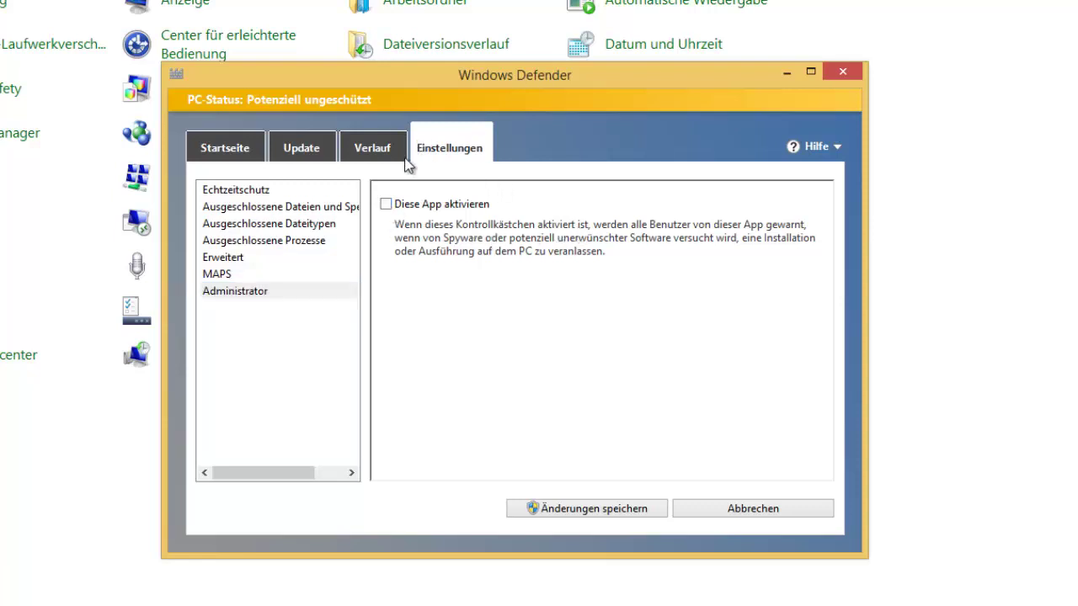
left_click(571, 511)
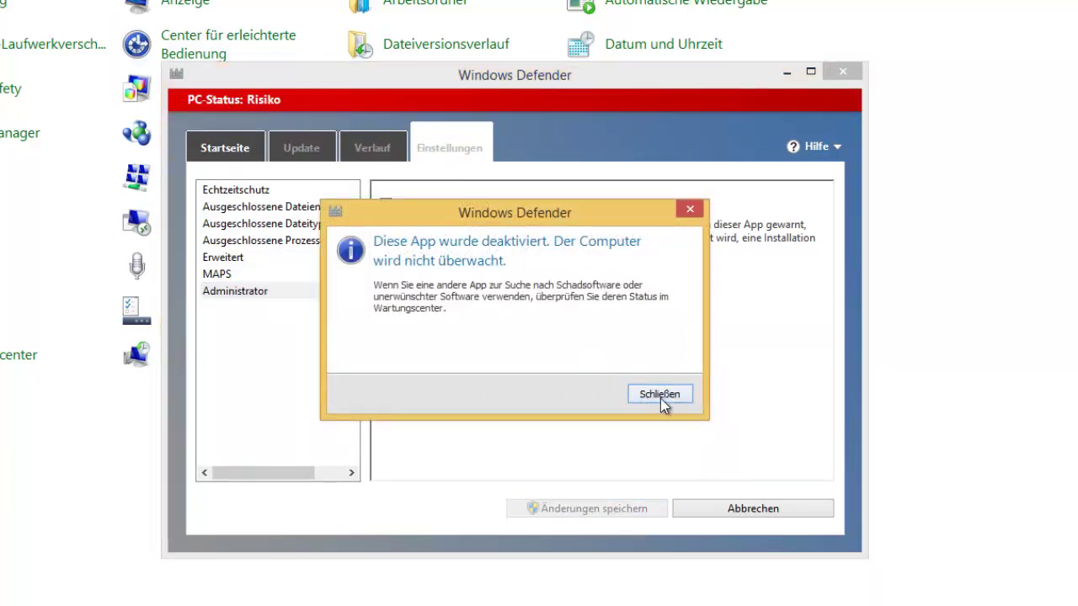
left_click(659, 395)
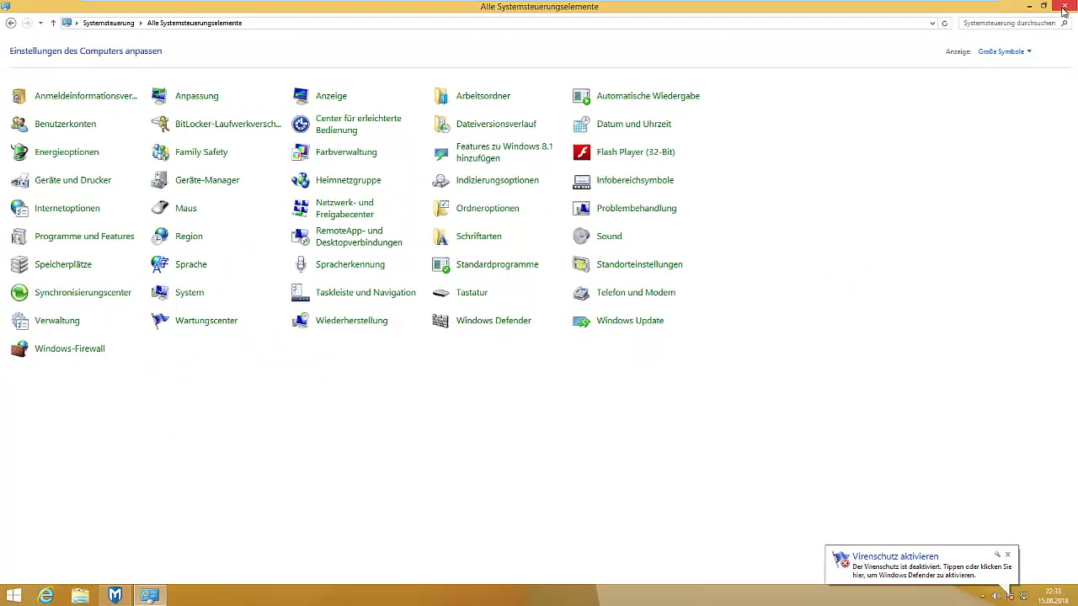
left_click(1063, 7)
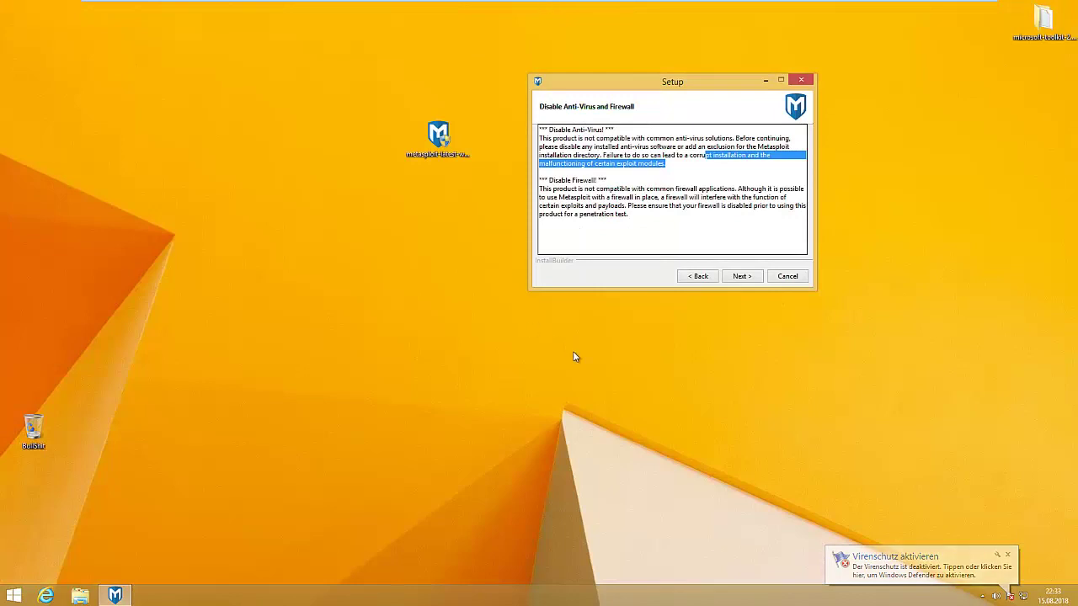
Resume the setup, keep SSL port 3790 and the trusted localhost certificate valid for 3650 days, and start the installation.
left_click(666, 190)
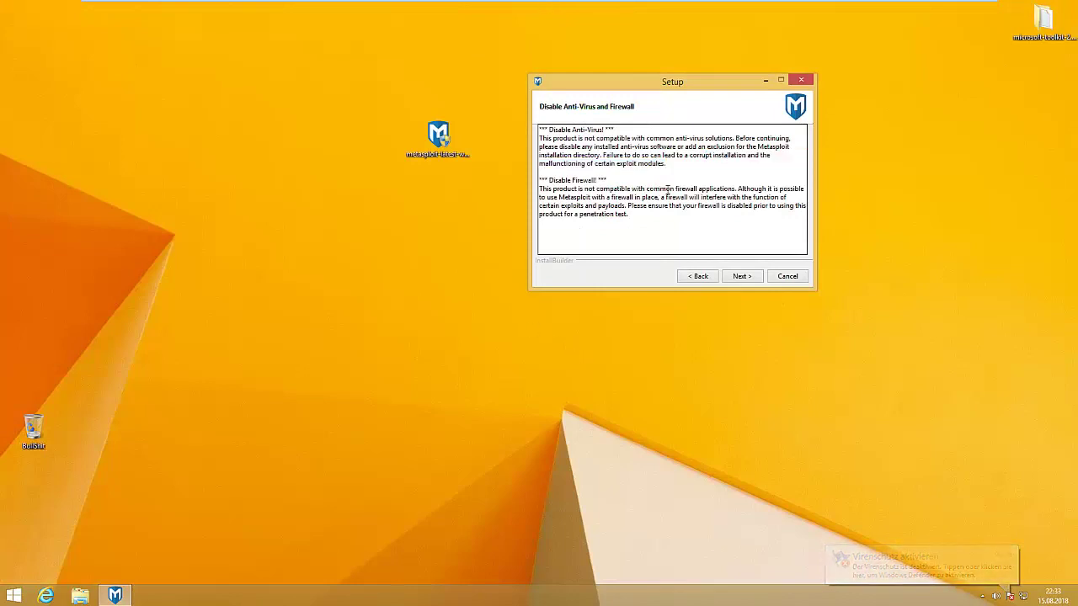
left_click(742, 278)
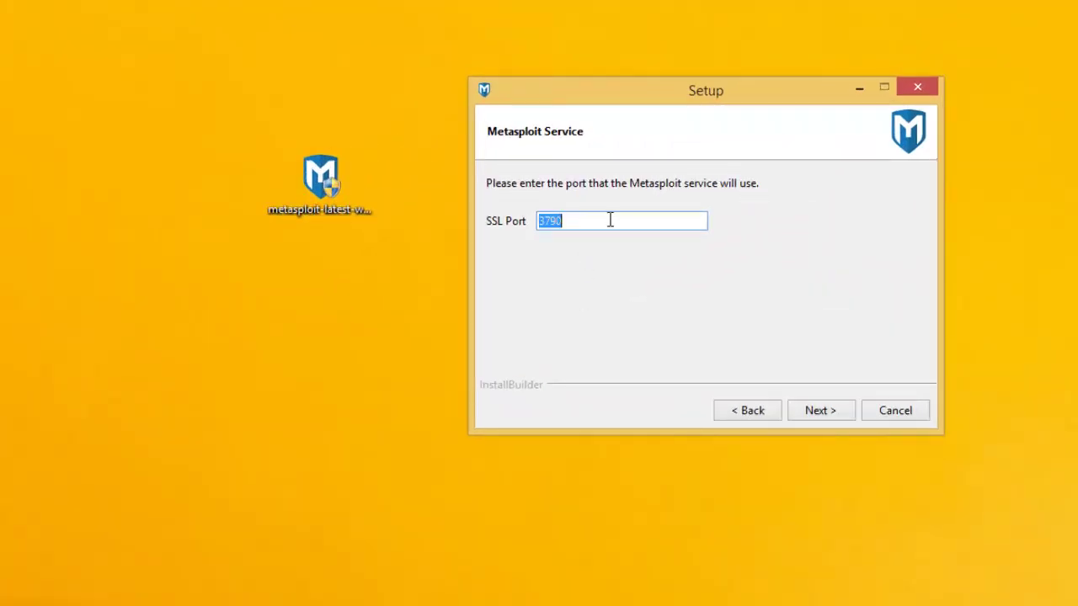
left_click(603, 219)
left_click(823, 412)
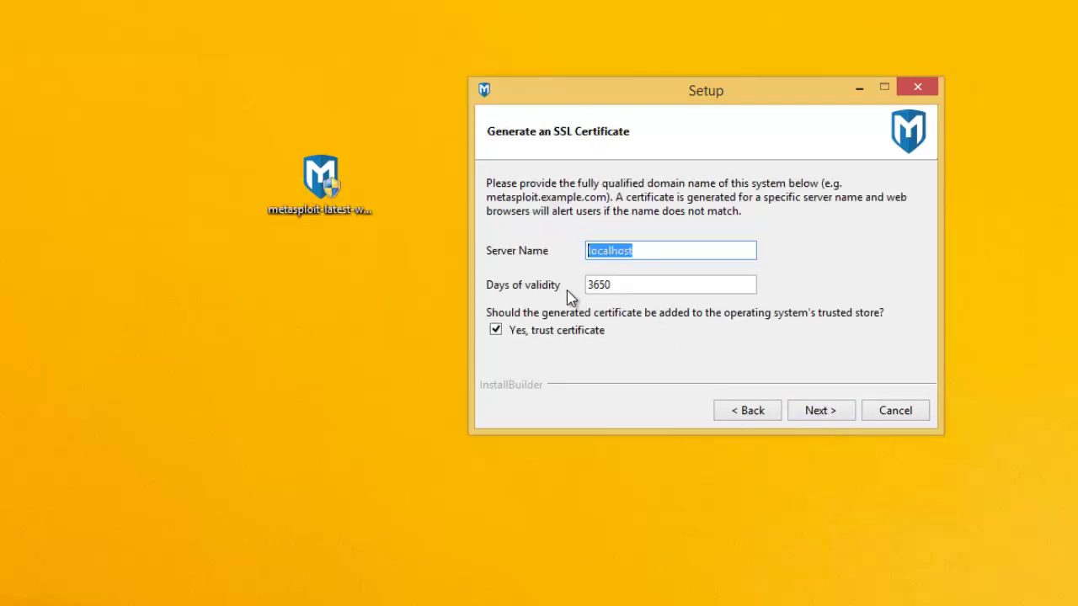
left_click(816, 417)
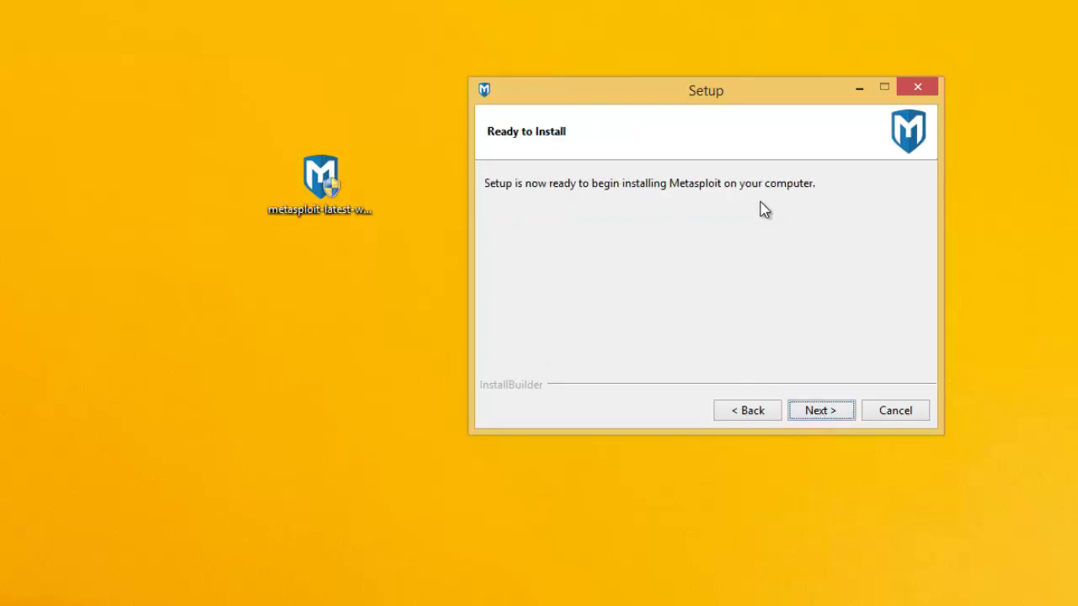
left_click(815, 417)
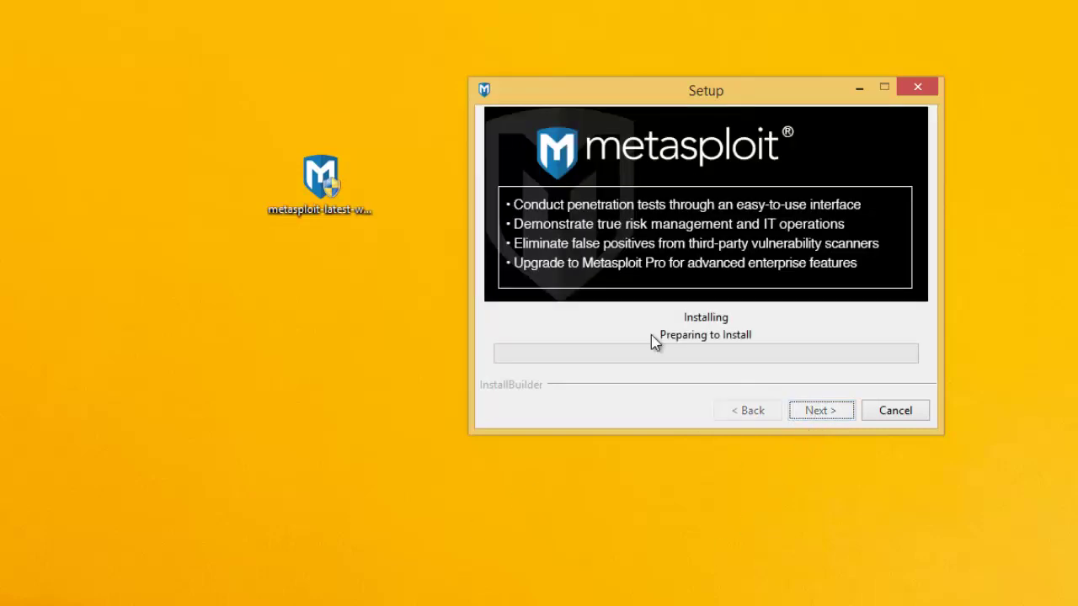
Reposition the Setup window during installation and finish the wizard with Metasploit Web UI access kept selected.
left_click_drag(721, 98, 666, 73)
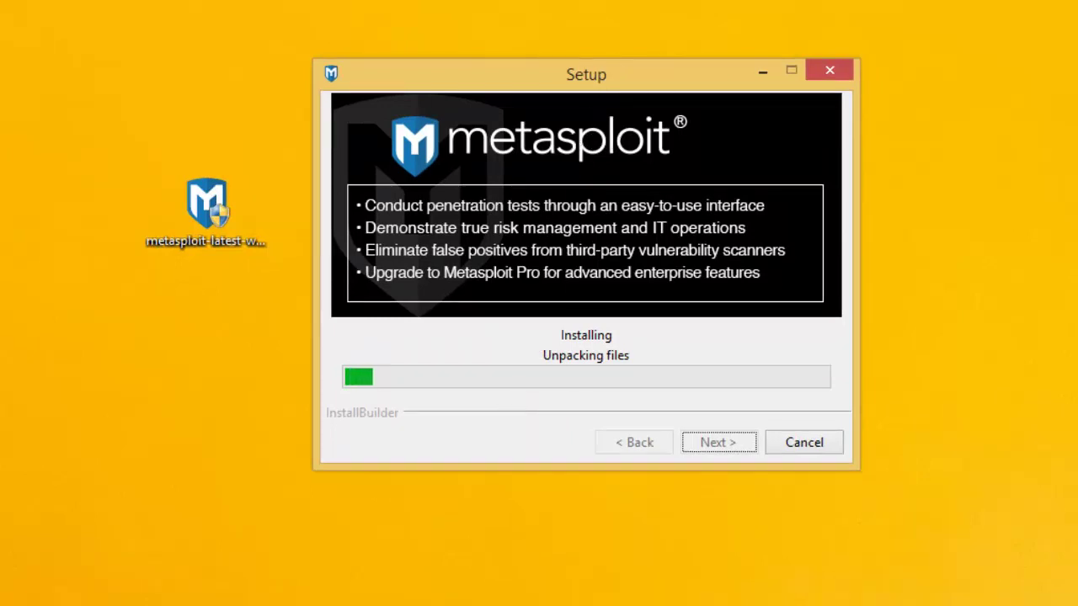
left_click_drag(607, 75, 603, 124)
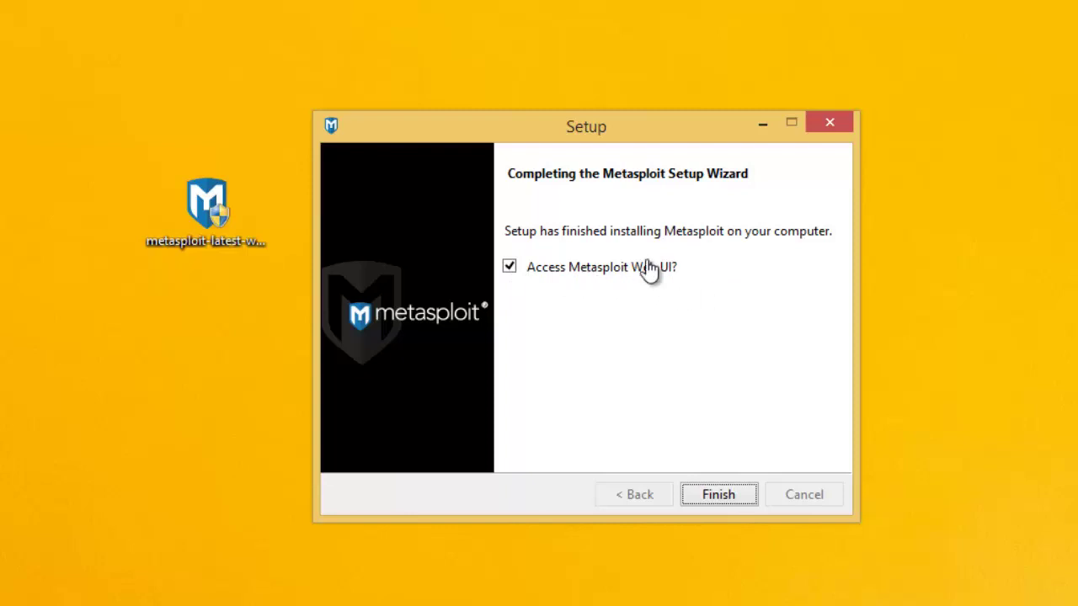
left_click(718, 495)
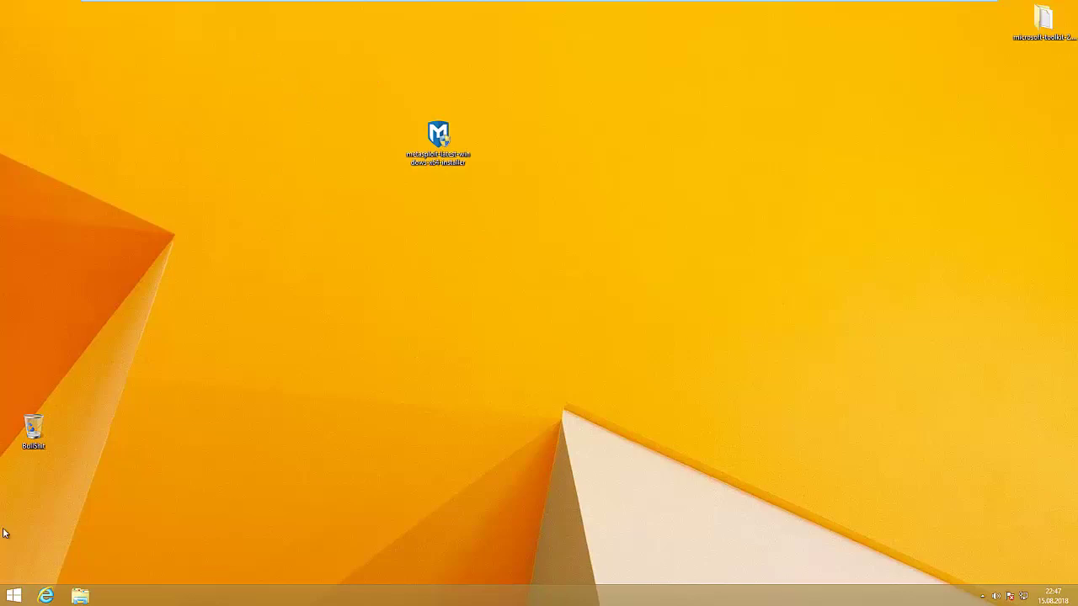
Switch to Internet Explorer, maximize its window on the Metasploit welcome page, and postpone the Internet Explorer 11 setup.
left_click(47, 596)
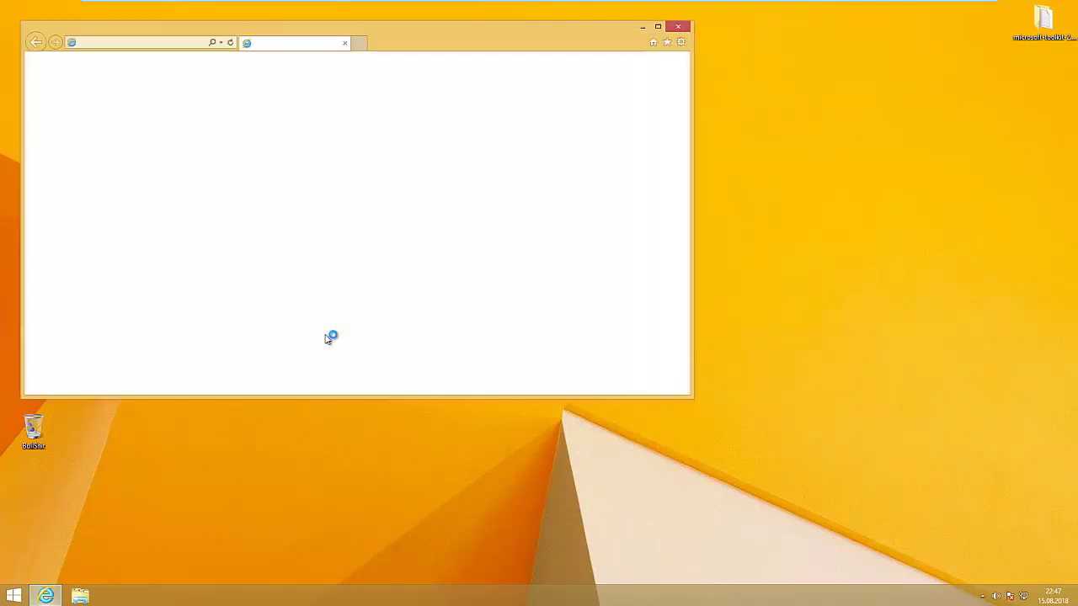
left_click(658, 28)
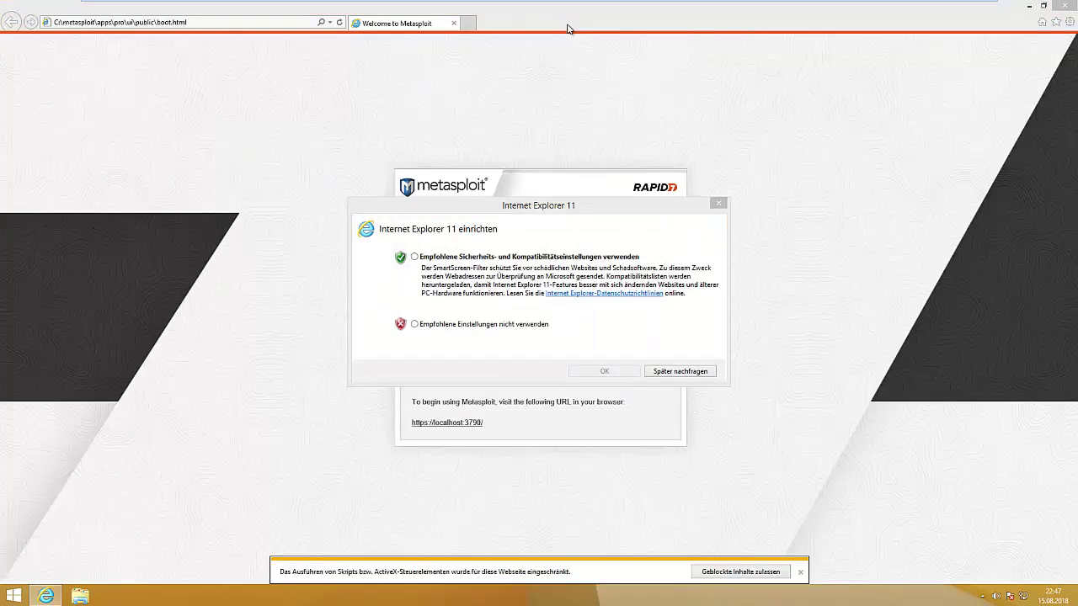
left_click(696, 376)
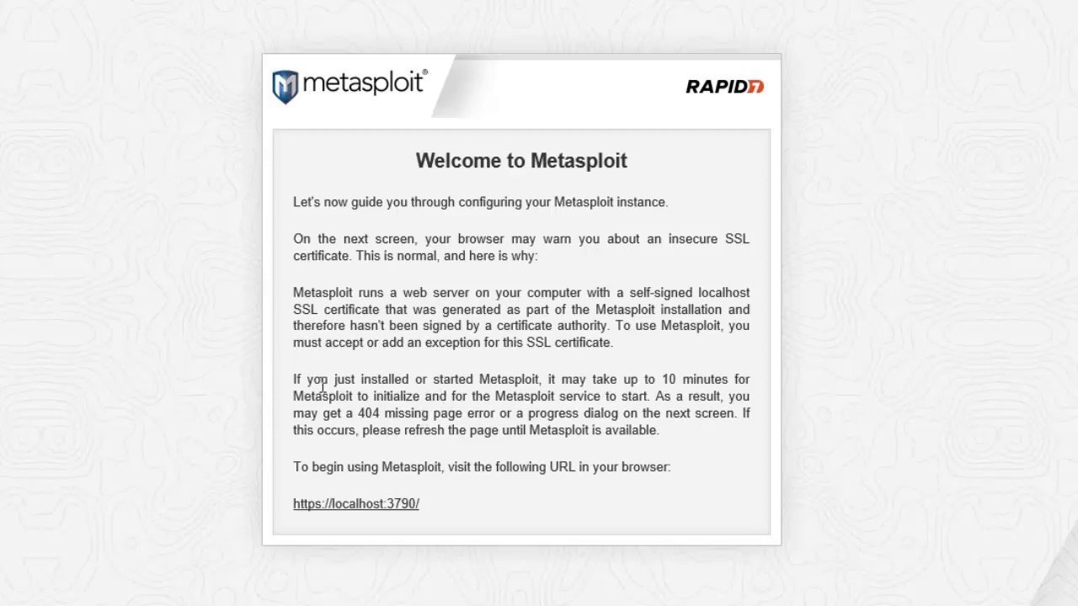
left_click_drag(307, 380, 603, 397)
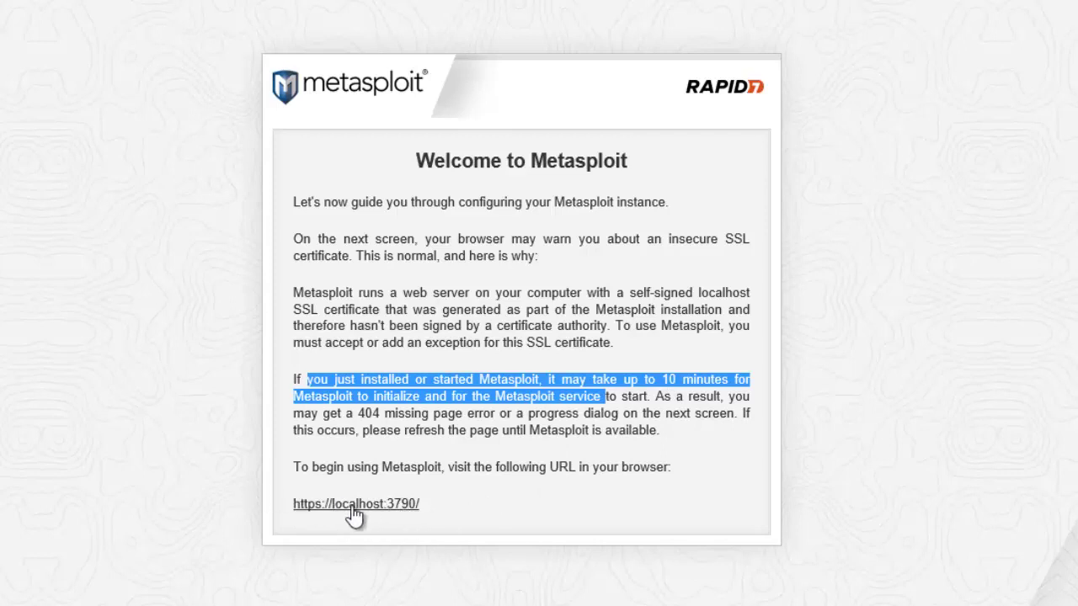
left_click(415, 336)
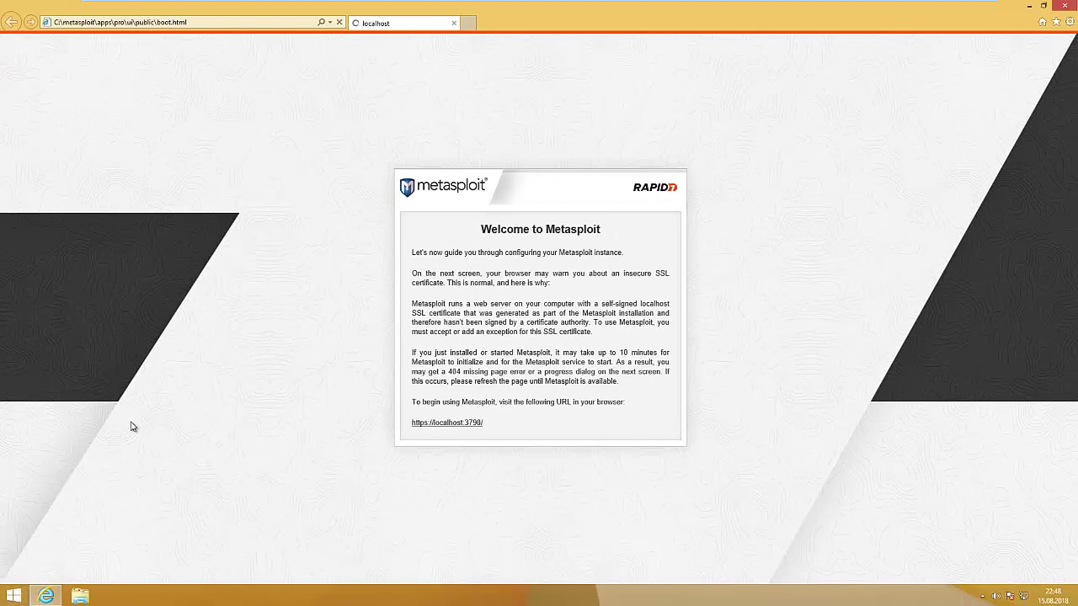
Launch a Command Prompt by running cmd, and minimize its window to return to the New User Setup page.
right_click(80, 595)
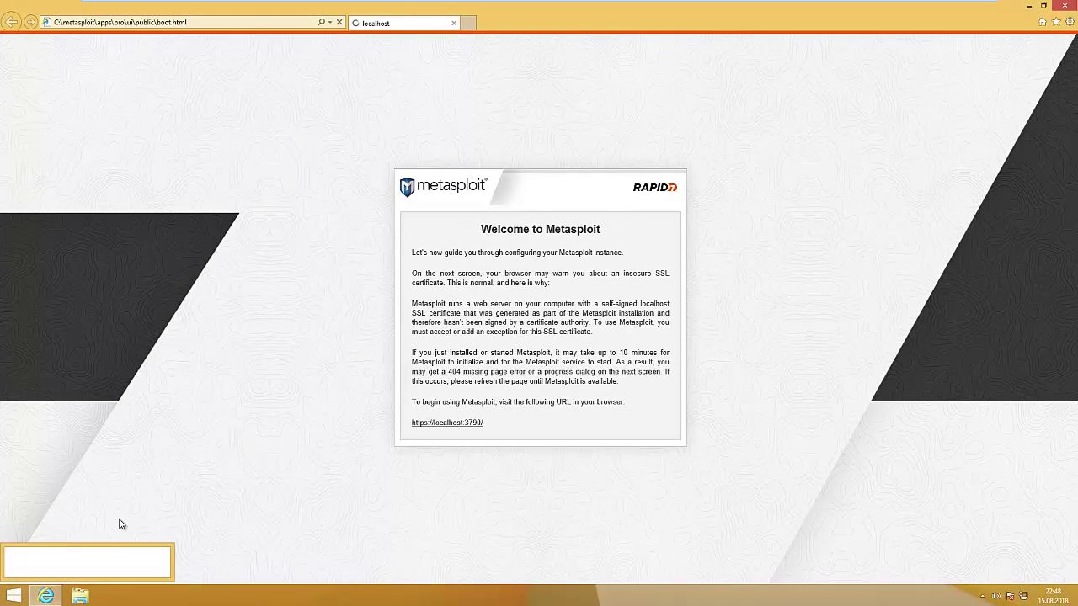
key("super")
key("super+r")
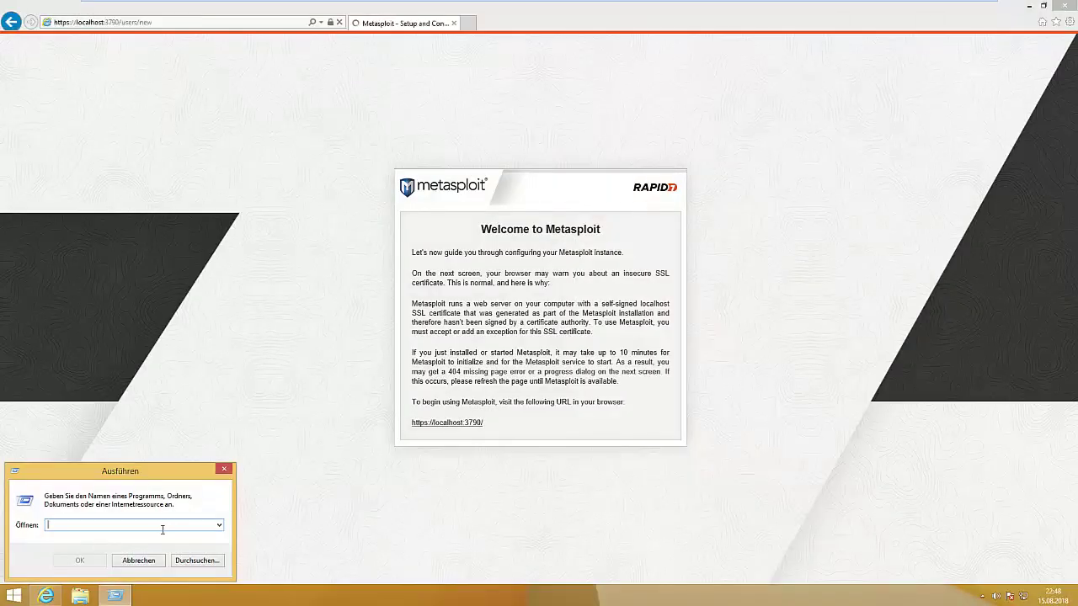
type("cmd")
key("Return")
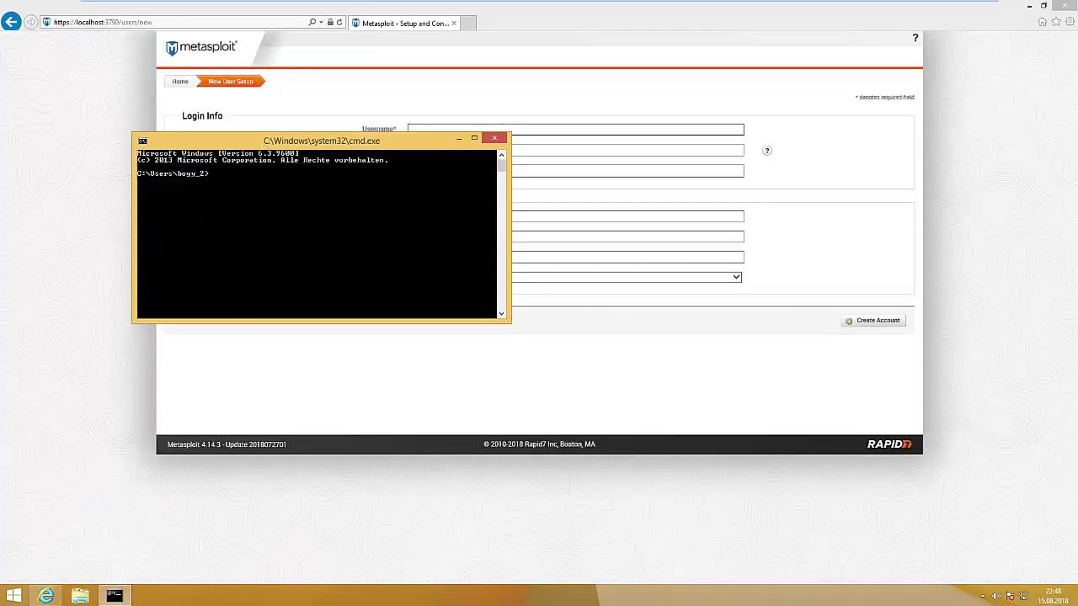
left_click(454, 137)
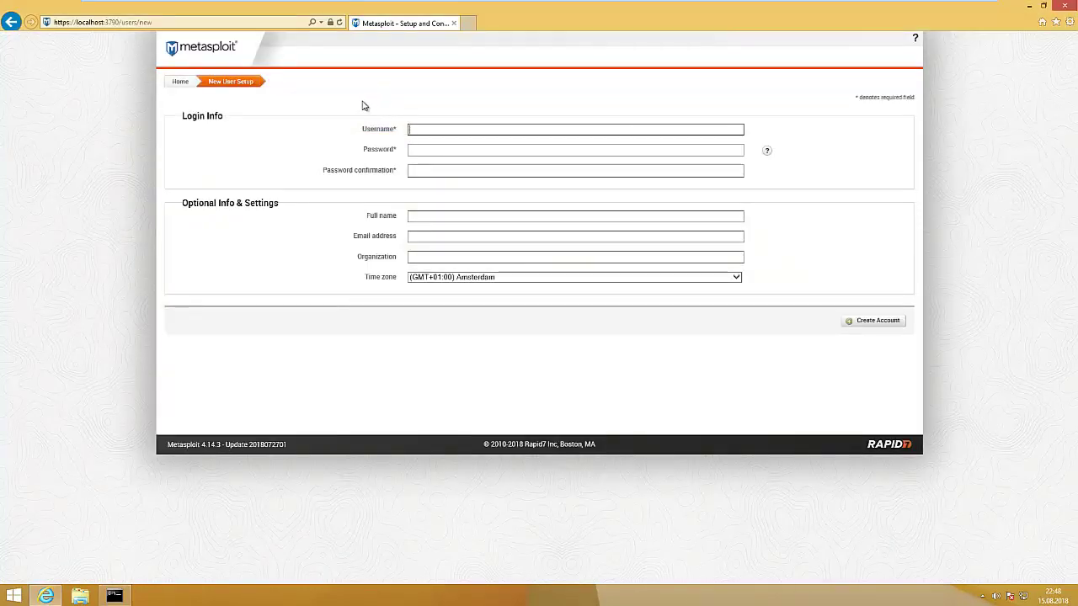
Examine the Login Info and Optional Info & Settings fields of the New User Setup form.
left_click(418, 149)
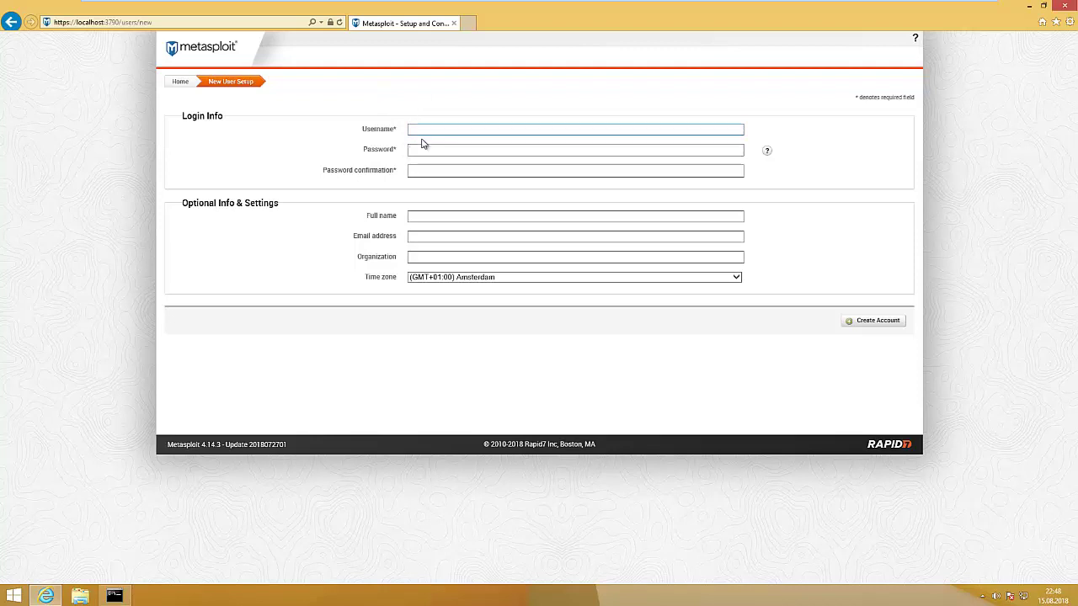
left_click(412, 215)
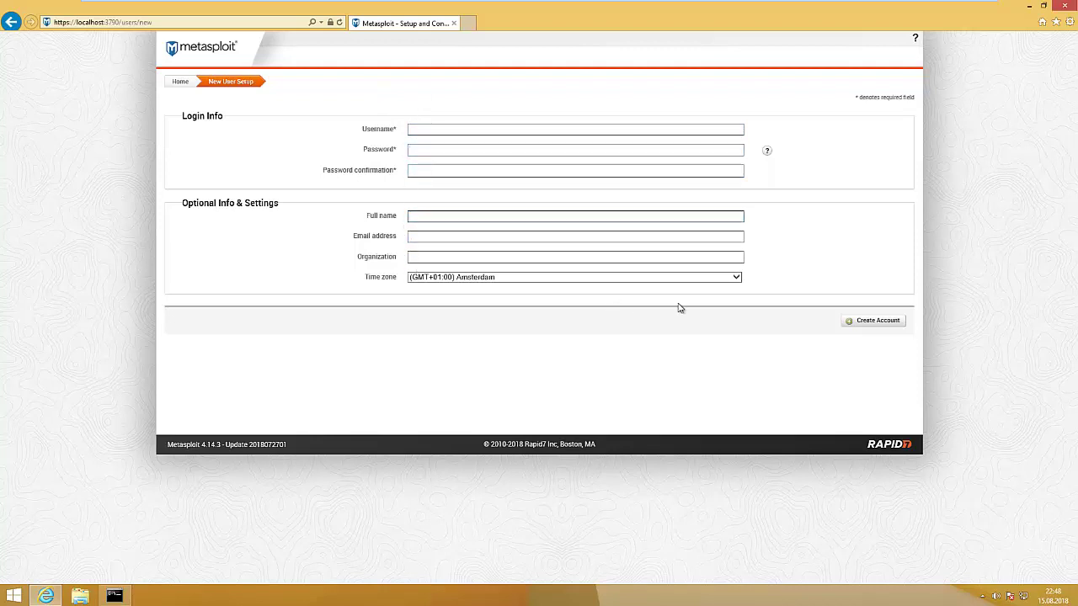